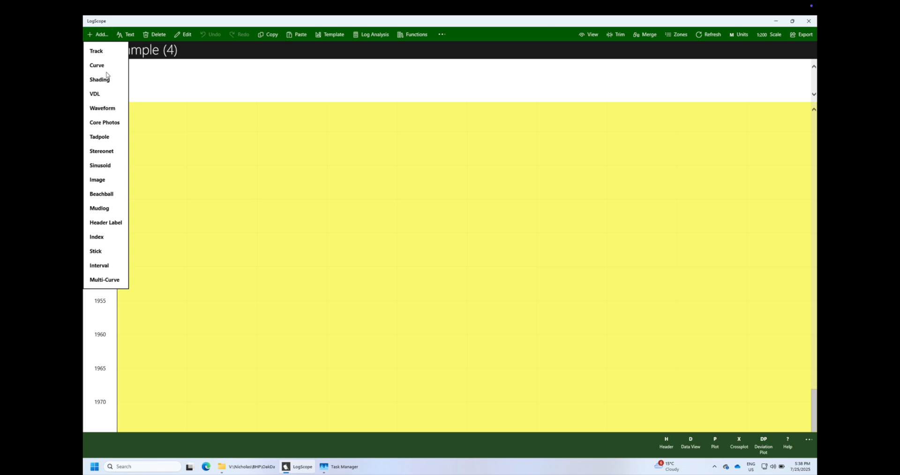
# Add the GR log as a curve in the selected track, then deselect the track
pyautogui.click(101, 67)
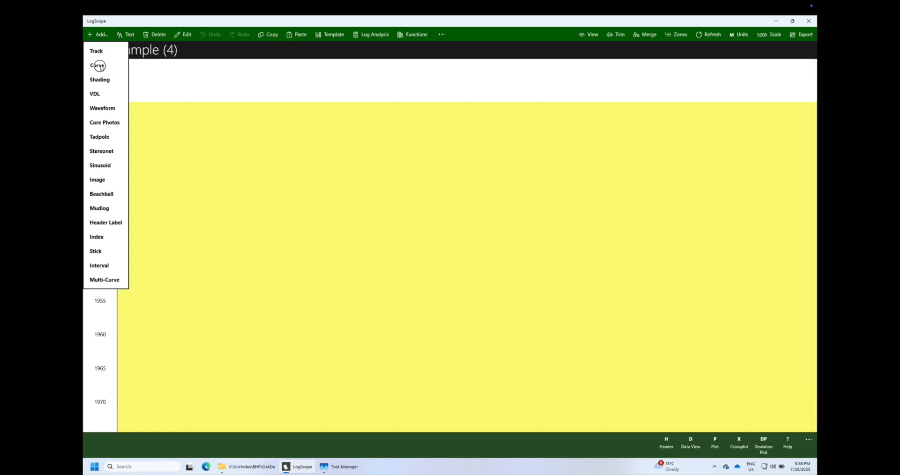
pyautogui.click(394, 252)
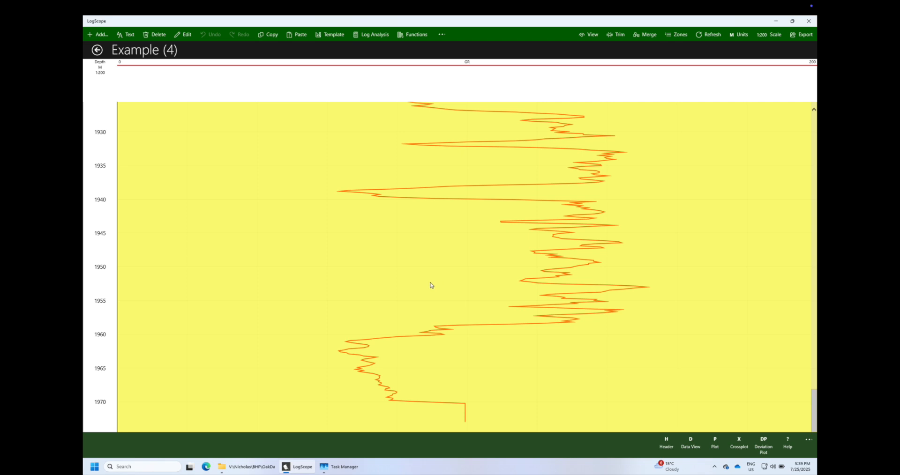
pyautogui.click(288, 230)
# Inspect the GR curve's properties, including the wrap options, and close them without applying changes
pyautogui.click(468, 65)
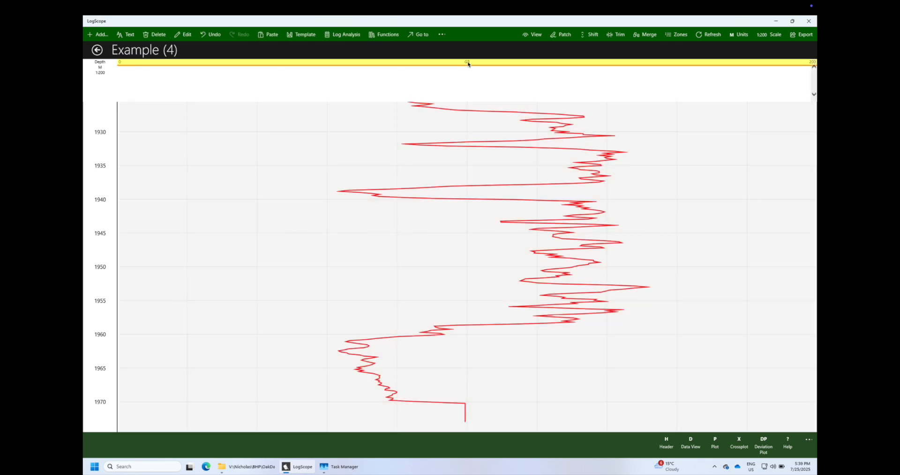
pyautogui.click(184, 35)
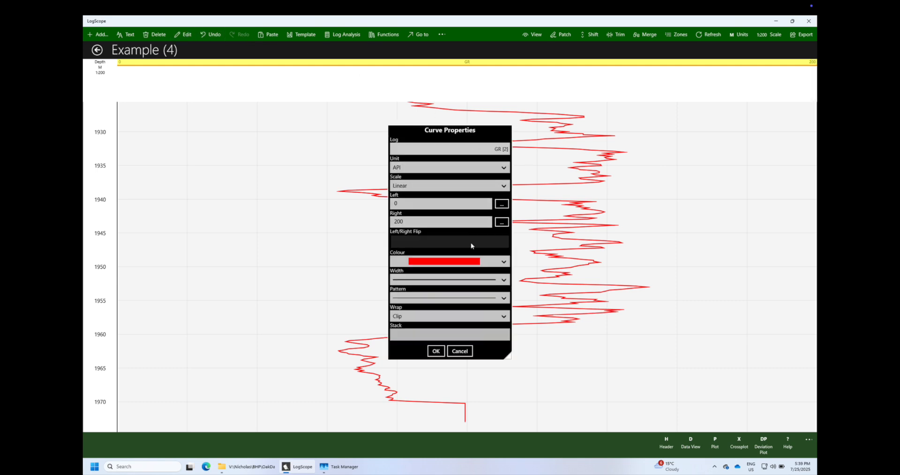
pyautogui.click(504, 318)
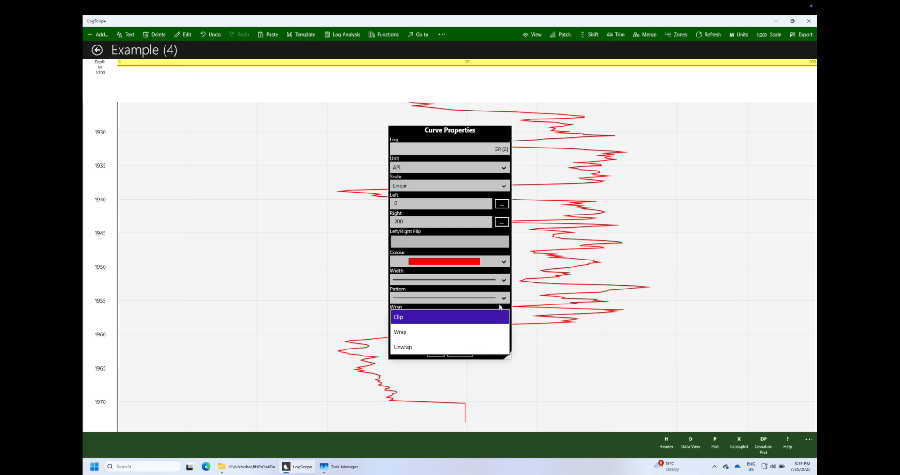
pyautogui.click(497, 322)
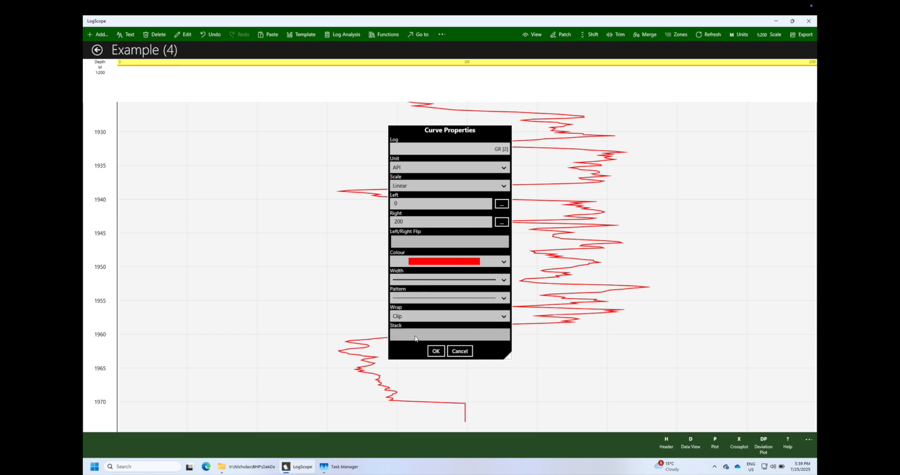
pyautogui.click(459, 351)
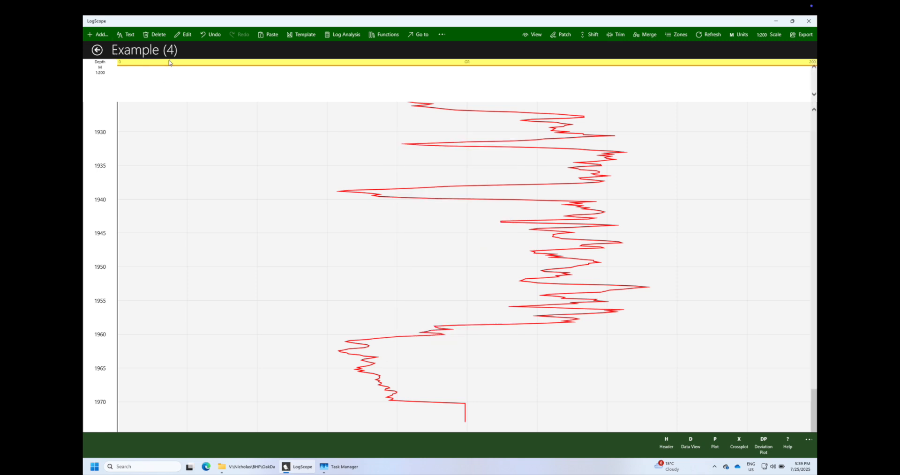
pyautogui.click(170, 62)
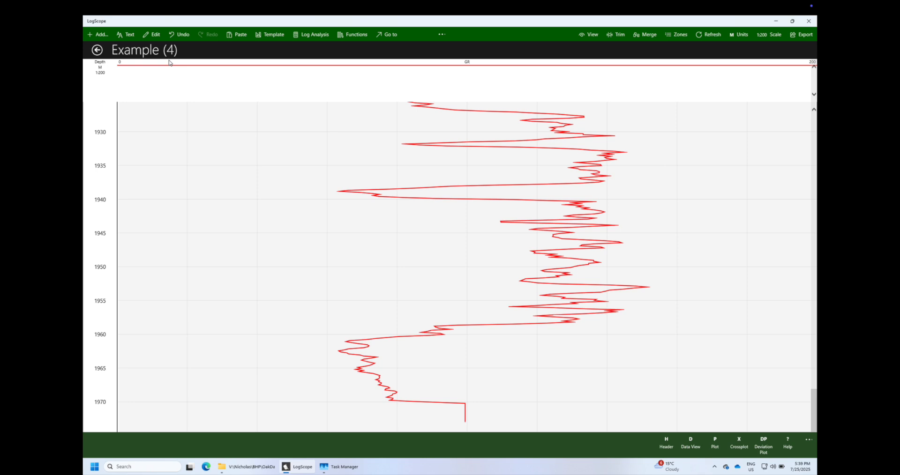
# Add a logarithmic track beside the GR track
pyautogui.click(99, 34)
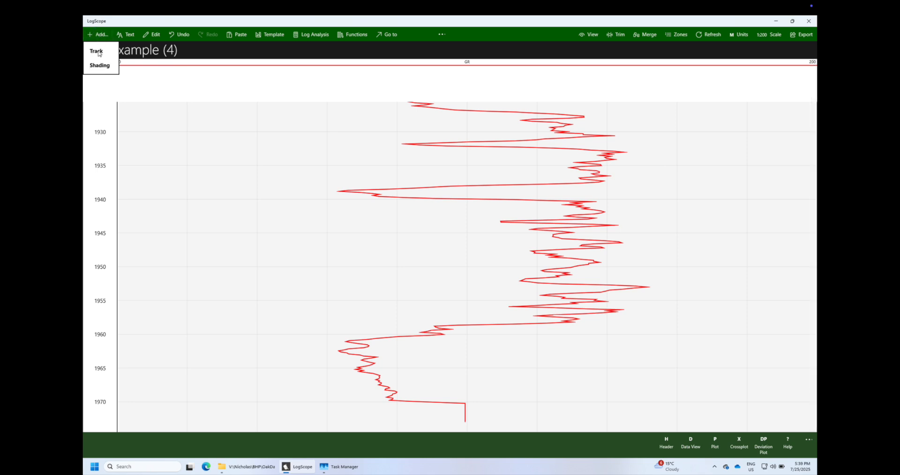
pyautogui.click(98, 52)
pyautogui.click(138, 68)
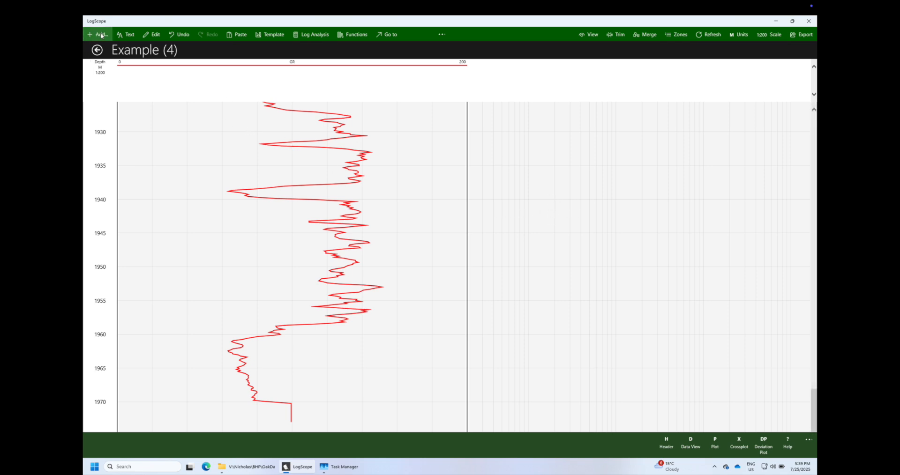
# Start a multi-curve in the logarithmic track and select the HMIN and HMNO logs for it
pyautogui.click(527, 185)
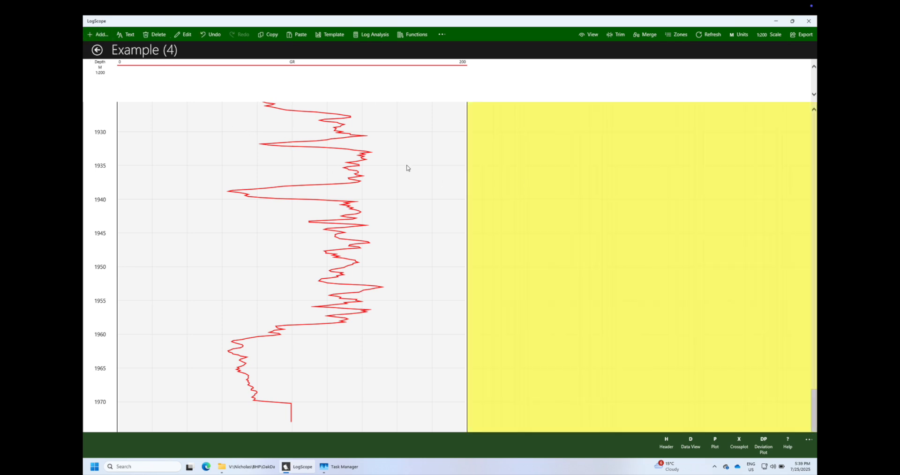
pyautogui.click(101, 36)
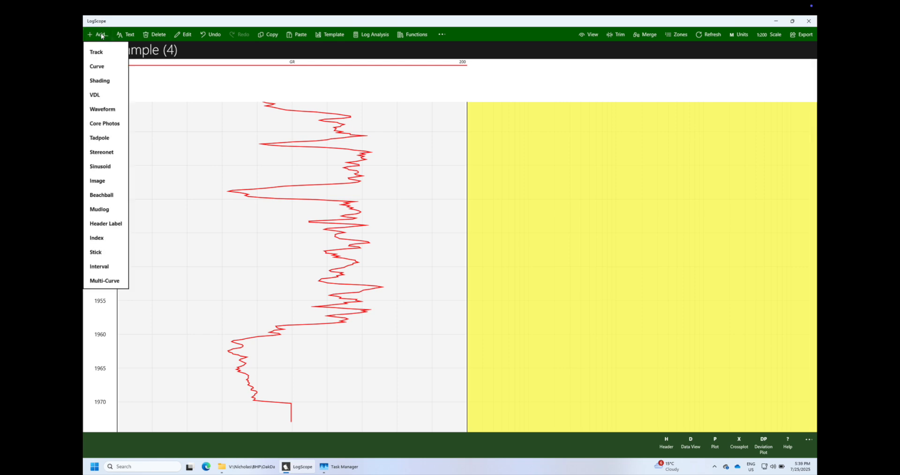
pyautogui.click(102, 281)
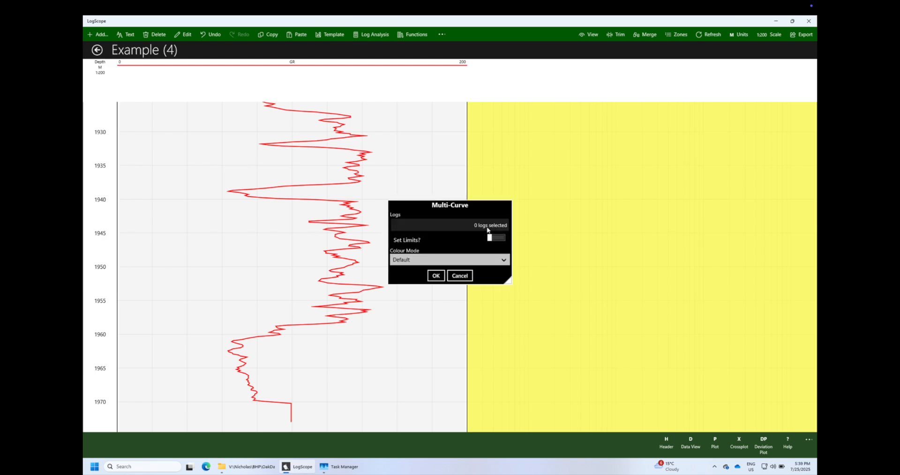
pyautogui.click(491, 227)
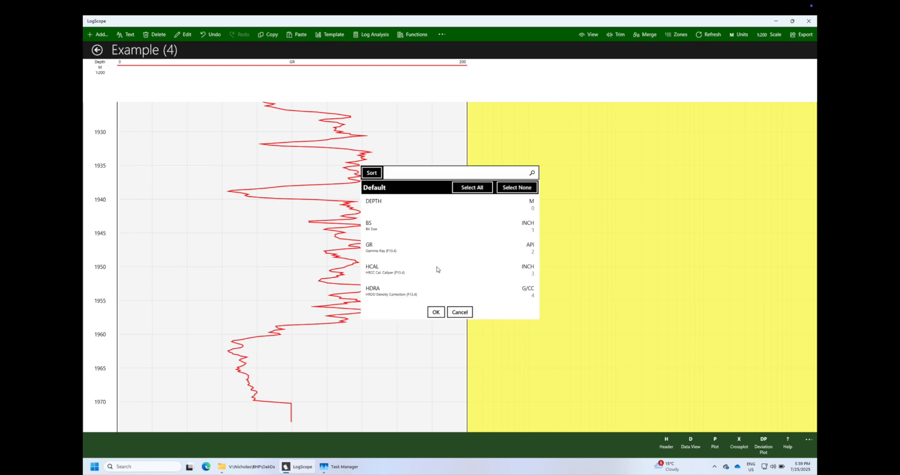
pyautogui.scroll(-5, 428, 284)
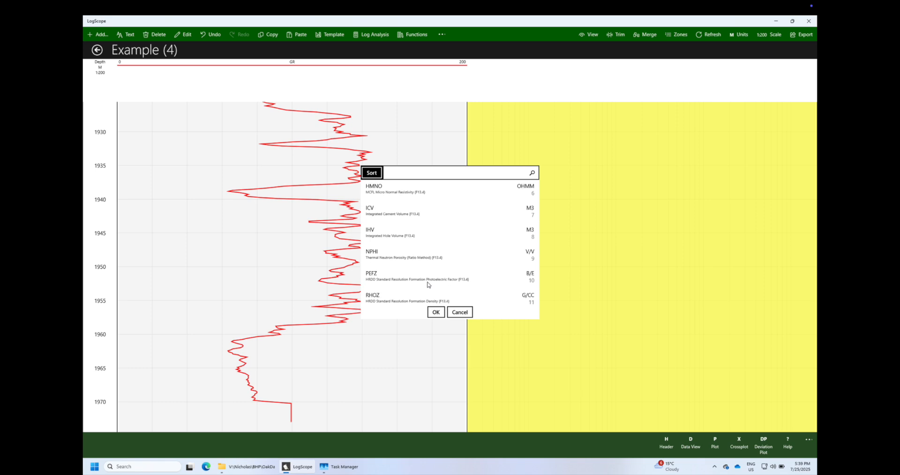
pyautogui.scroll(2, 428, 284)
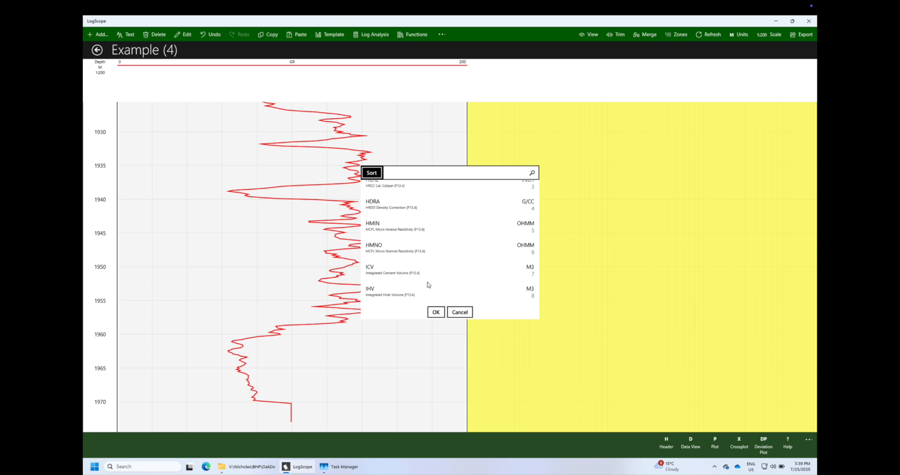
pyautogui.click(380, 223)
pyautogui.click(381, 248)
# Include the RLA1, RLA3, RLA5 and RXOZ logs in the multi-curve selection and accept it
pyautogui.scroll(-5, 381, 247)
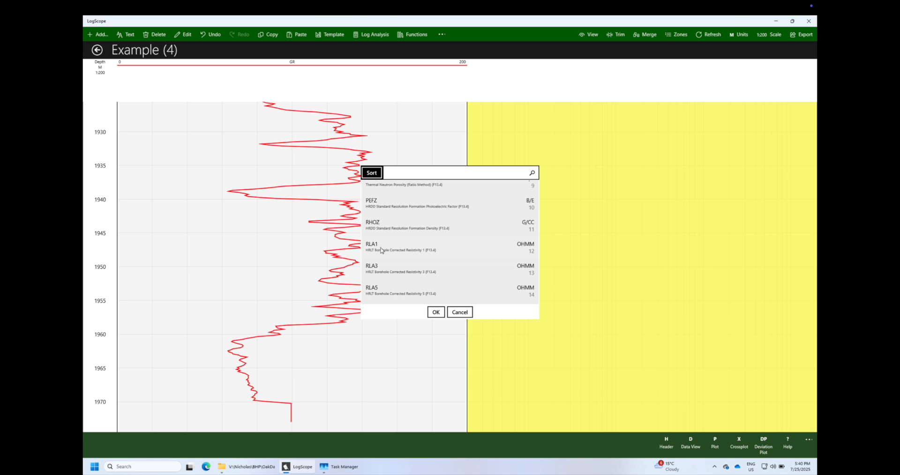
pyautogui.click(374, 248)
pyautogui.click(376, 271)
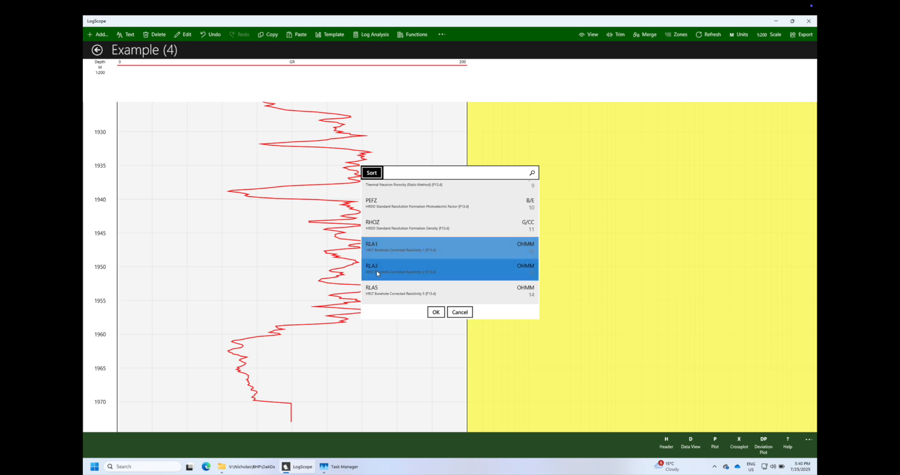
pyautogui.scroll(-1, 377, 273)
pyautogui.click(377, 274)
pyautogui.click(378, 293)
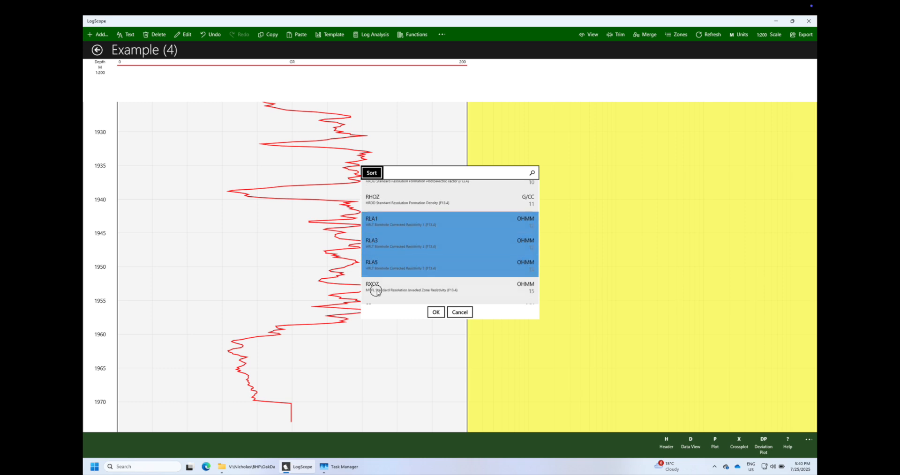
pyautogui.scroll(-1, 378, 294)
pyautogui.click(435, 312)
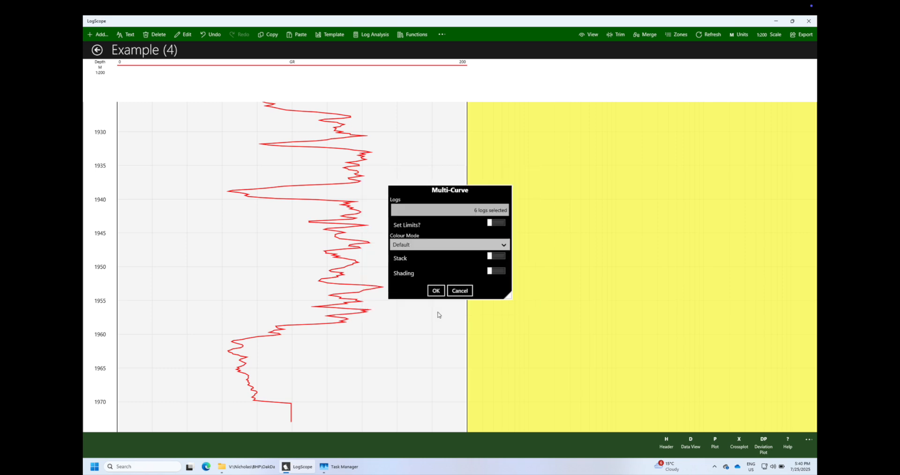
# Create the multi-curve with limits enabled, a logarithmic scale, left limit 0.2 and right limit 2000
pyautogui.click(497, 223)
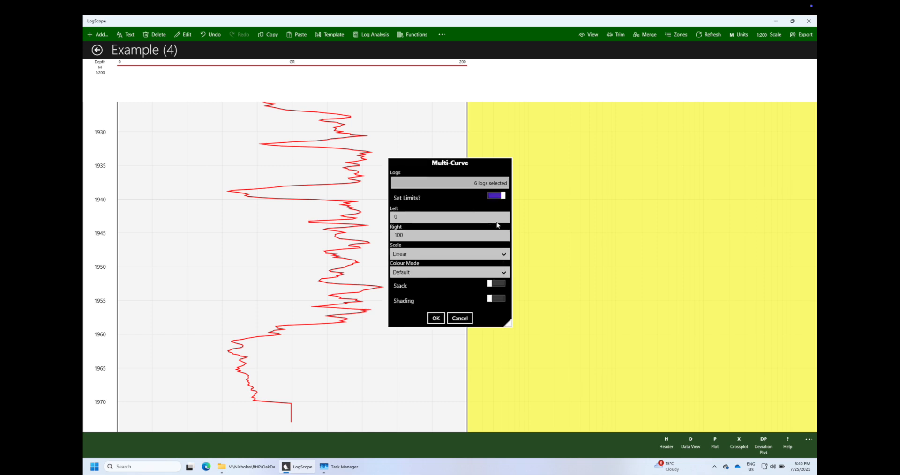
pyautogui.click(503, 254)
pyautogui.click(465, 268)
pyautogui.click(406, 216)
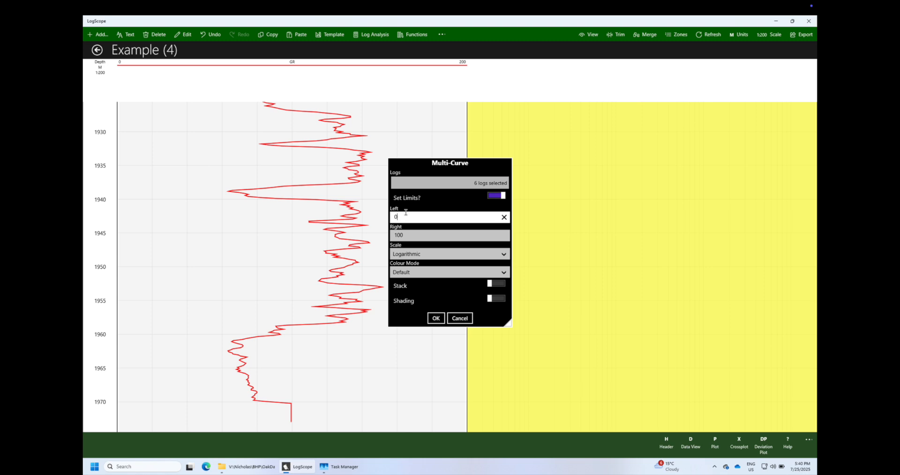
pyautogui.write('.2')
pyautogui.click(393, 235)
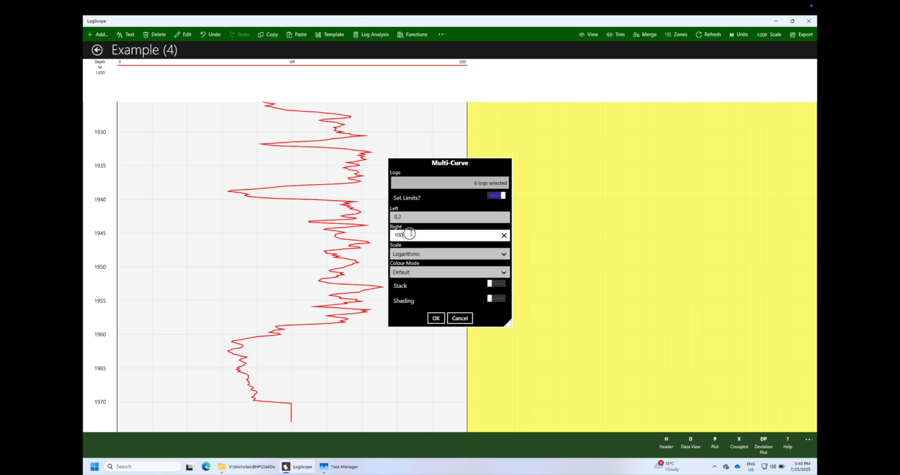
pyautogui.hotkey('ctrl', 'a')
pyautogui.write('2')
pyautogui.click(436, 318)
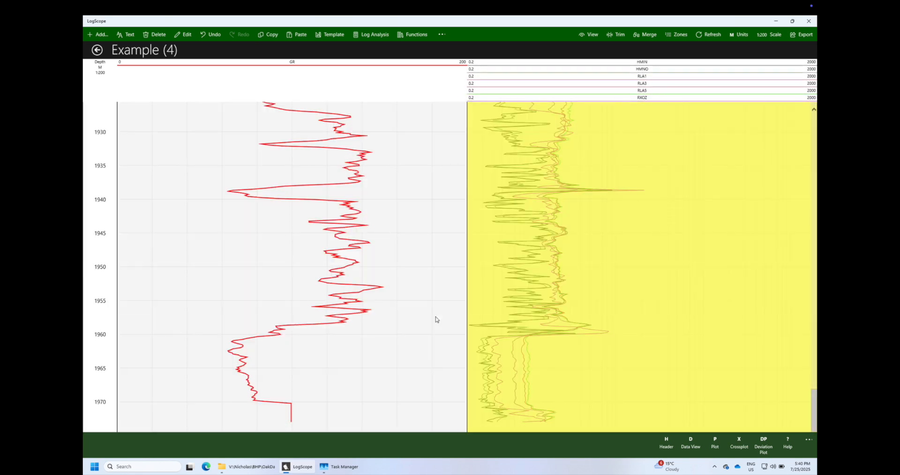
pyautogui.click(597, 266)
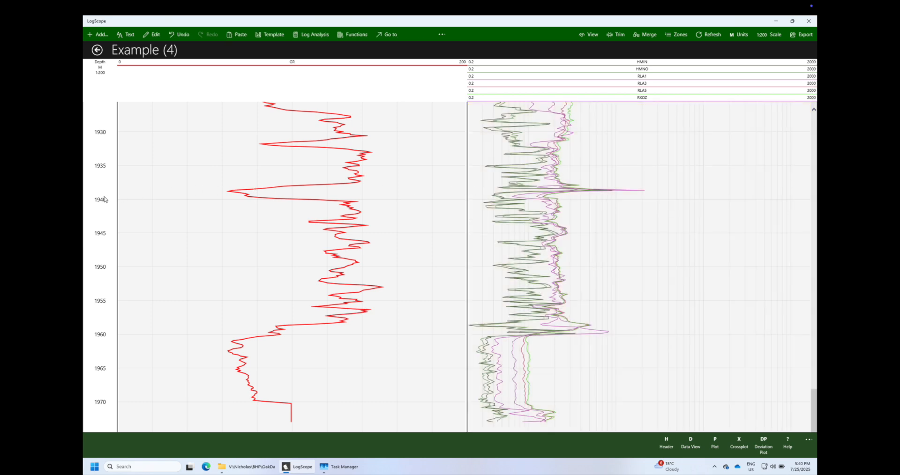
# Move the depth track between the GR track and the resistivity track
pyautogui.click(93, 185)
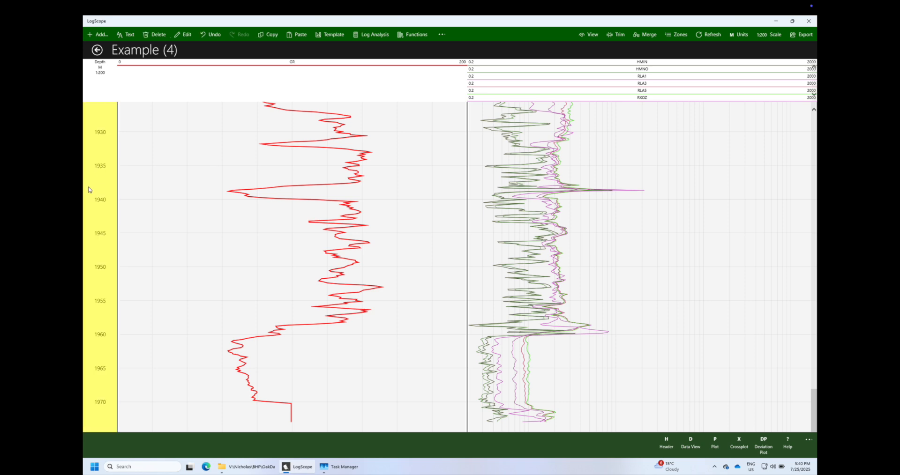
pyautogui.moveTo(88, 187); pyautogui.dragTo(350, 174)
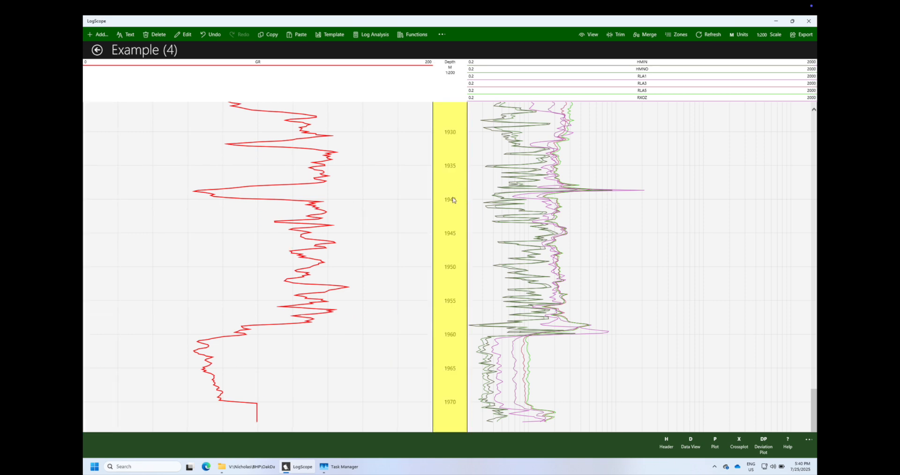
pyautogui.click(450, 201)
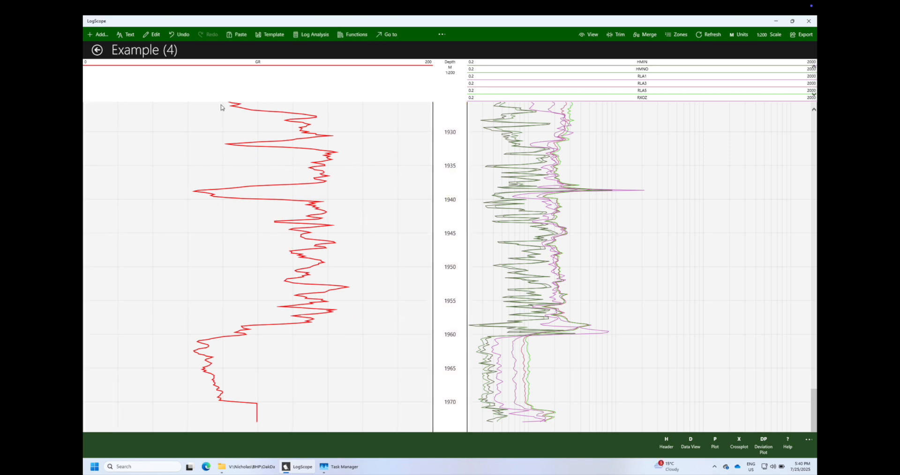
# Add a linear track after the resistivity track
pyautogui.click(96, 34)
pyautogui.click(96, 51)
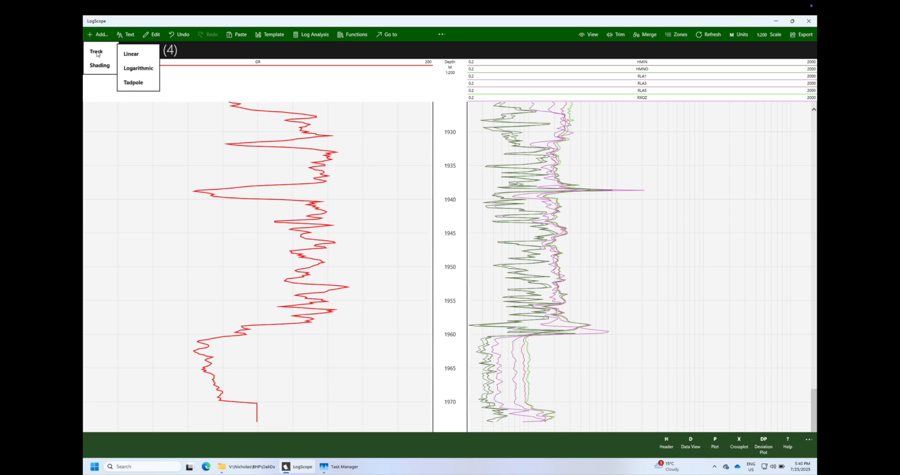
pyautogui.click(134, 54)
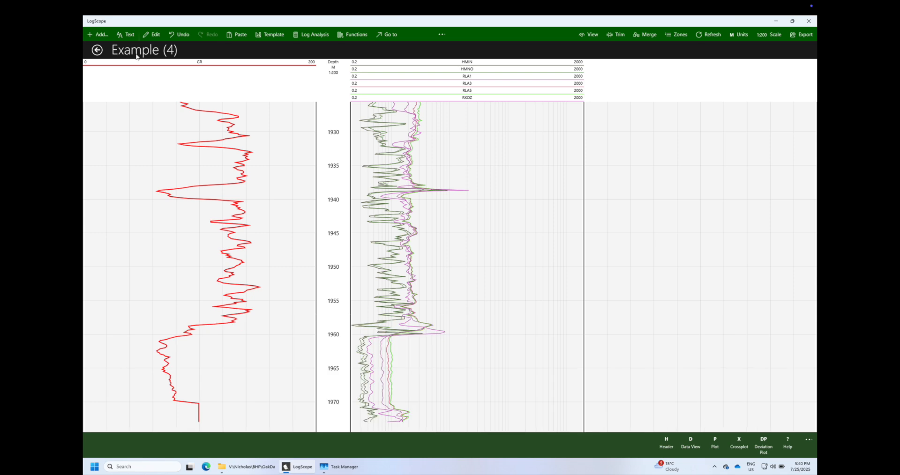
# Start a multi-curve in the empty linear track and select the NPHI, PEFZ and RHOZ logs for it
pyautogui.click(684, 217)
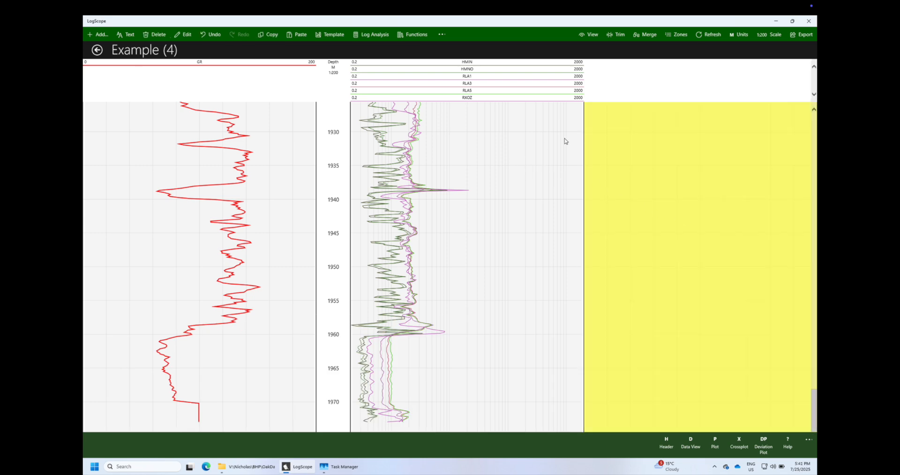
pyautogui.click(98, 34)
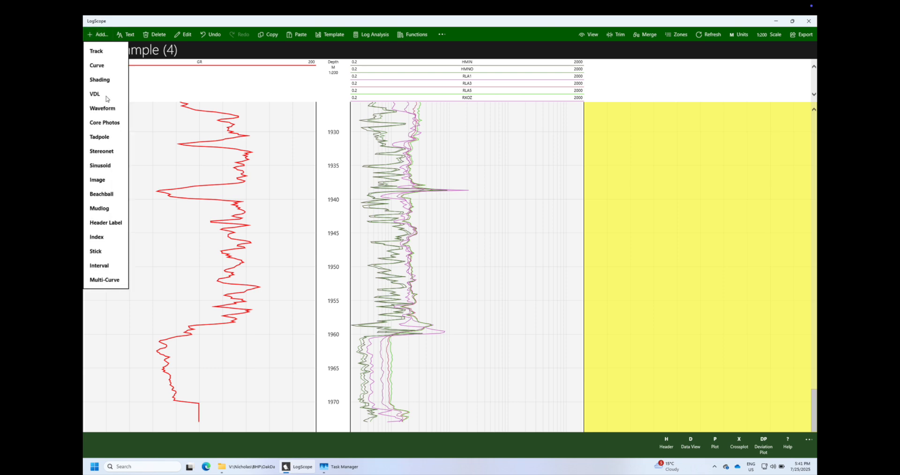
pyautogui.click(108, 280)
pyautogui.click(491, 227)
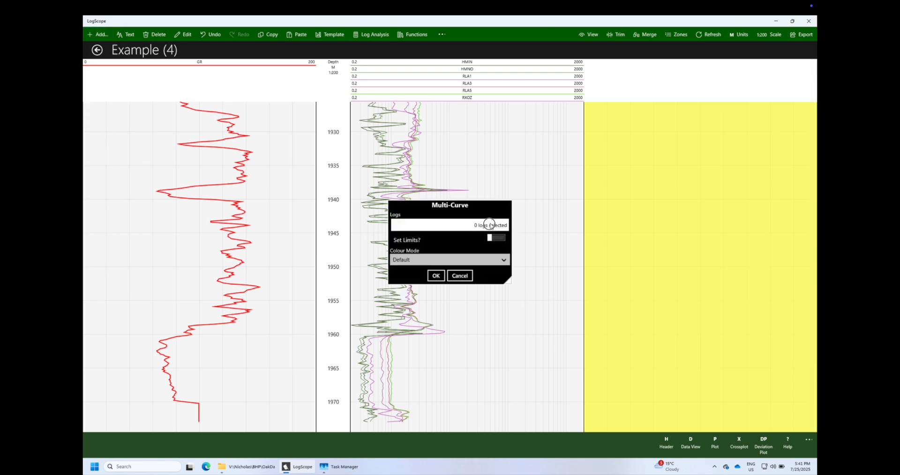
pyautogui.scroll(-3, 414, 271)
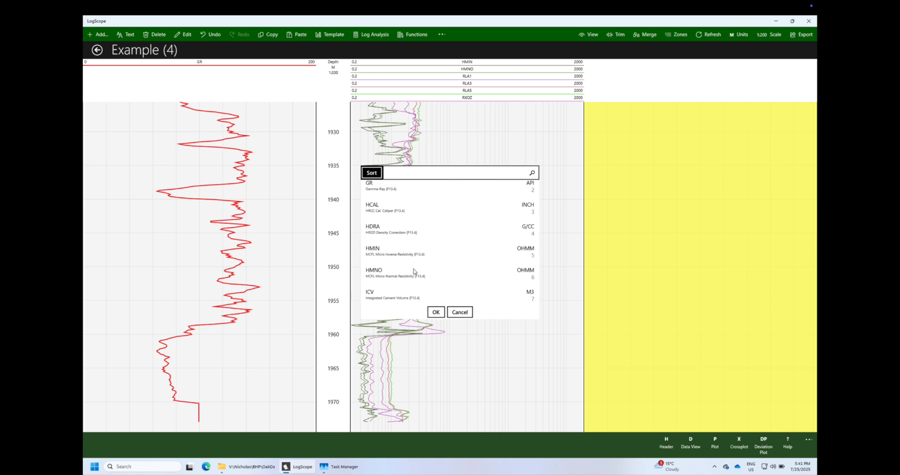
pyautogui.scroll(-3, 414, 271)
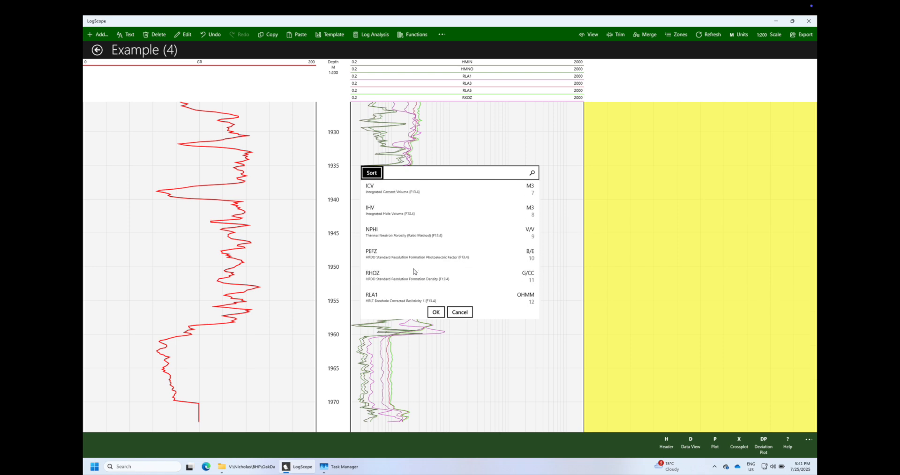
pyautogui.click(377, 237)
pyautogui.click(380, 257)
pyautogui.click(380, 274)
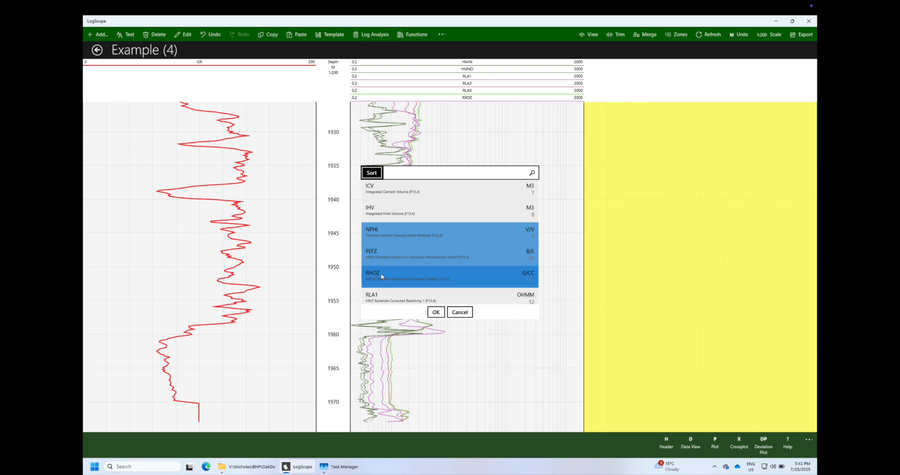
# Include the TNPH, DTP and DTS logs as well and create the multi-curve with the default settings
pyautogui.scroll(-1, 381, 274)
pyautogui.scroll(-5, 382, 277)
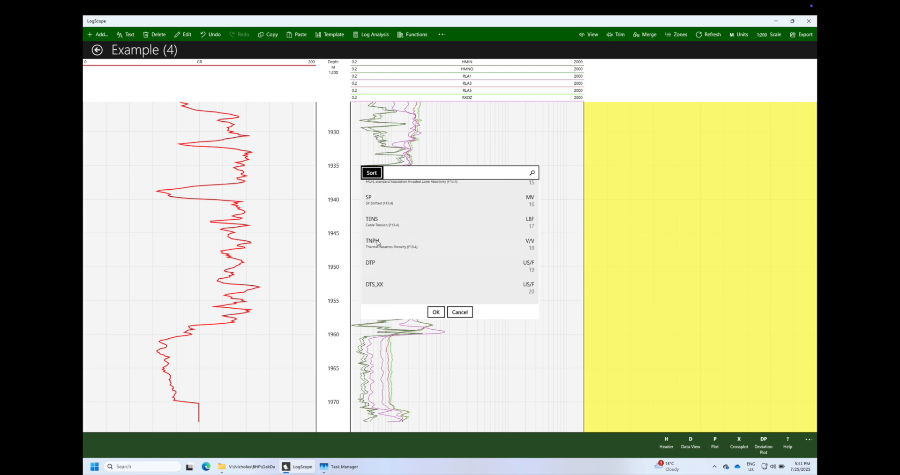
pyautogui.click(377, 242)
pyautogui.click(376, 258)
pyautogui.scroll(-3, 377, 260)
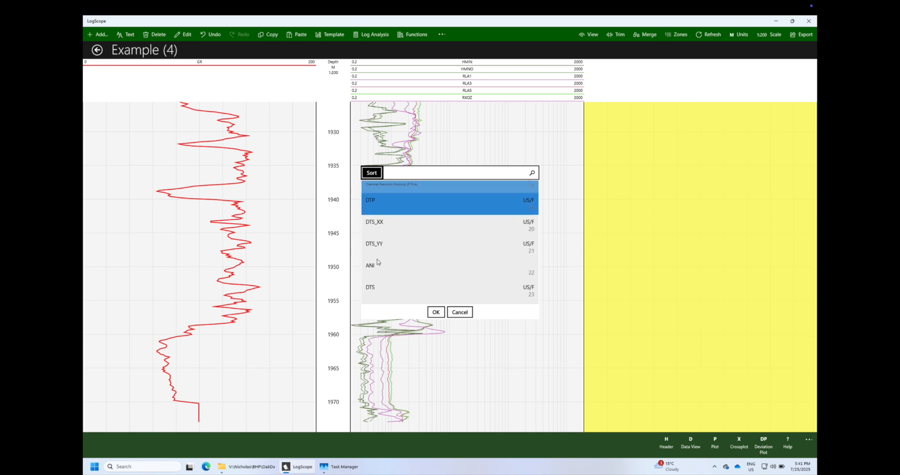
pyautogui.scroll(-1, 378, 262)
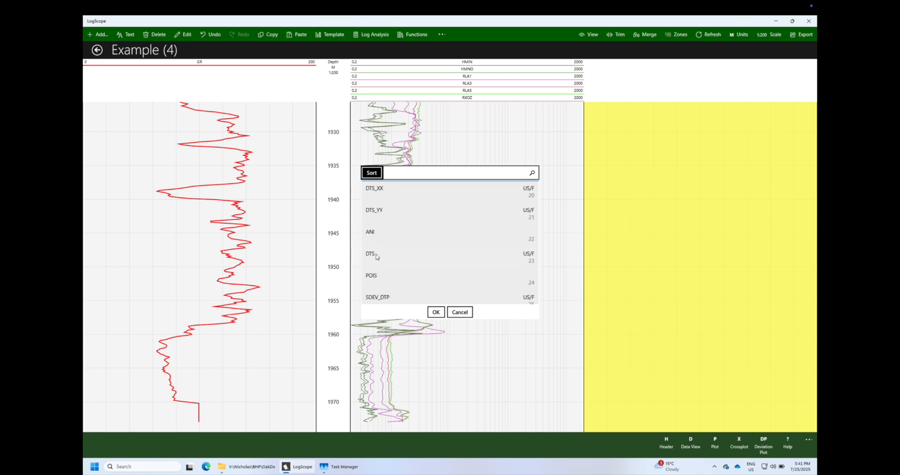
pyautogui.click(376, 257)
pyautogui.scroll(-3, 433, 271)
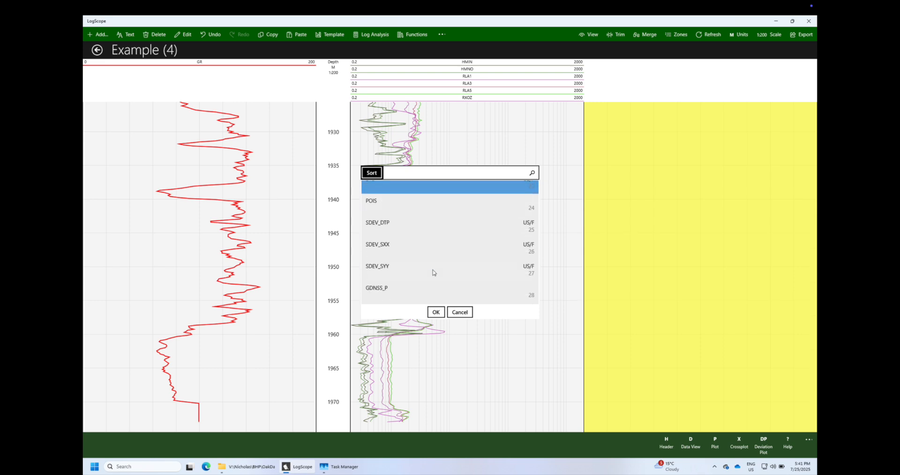
pyautogui.scroll(-3, 434, 272)
pyautogui.click(436, 312)
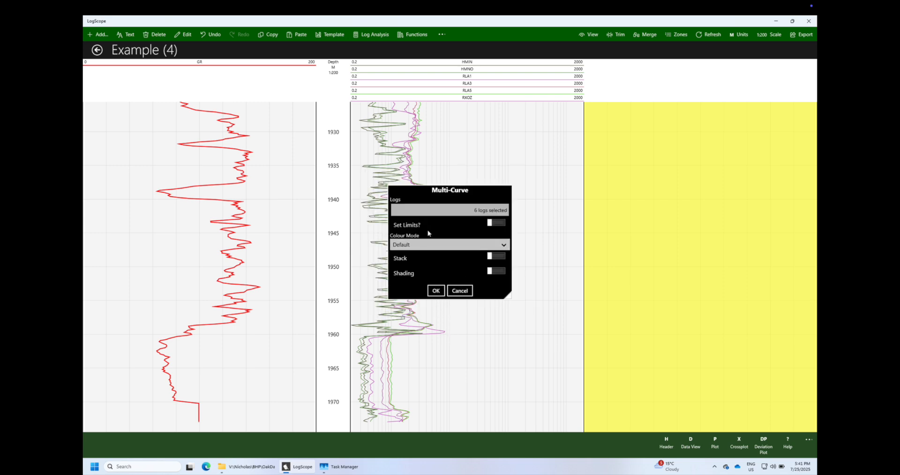
pyautogui.click(436, 291)
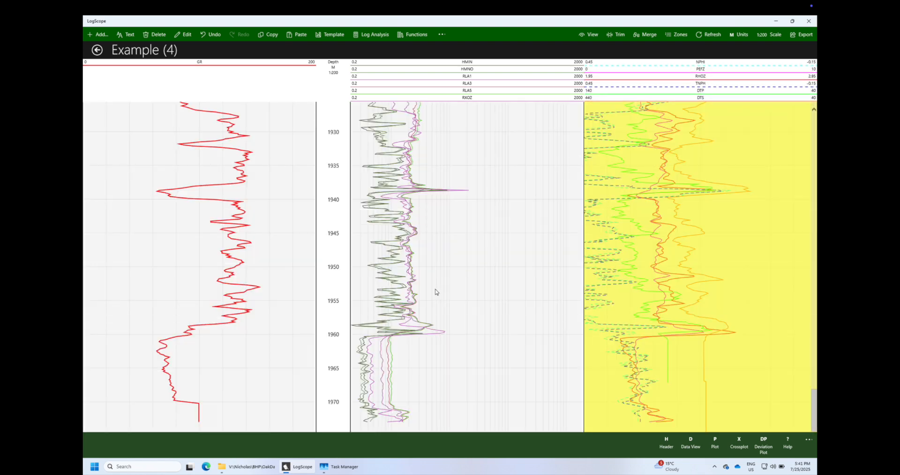
pyautogui.click(693, 159)
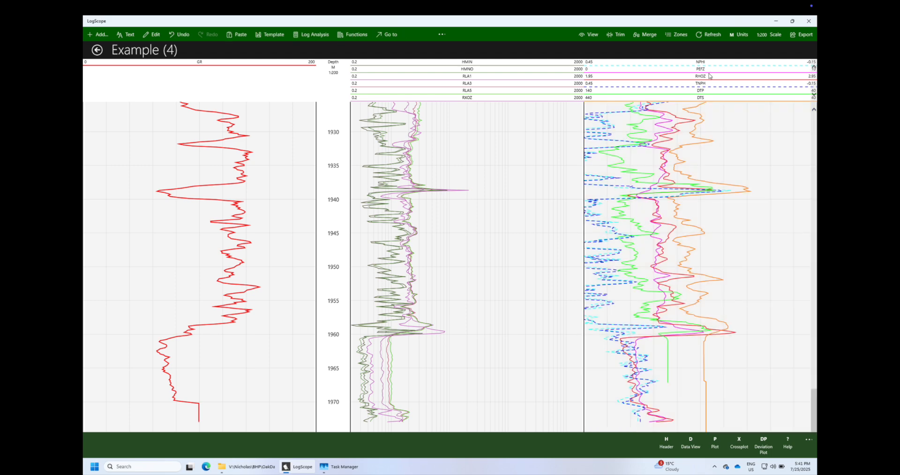
# Move TNPH above NPHI in the linear track, and move PEFZ into the resistivity track and back, below DTS
pyautogui.moveTo(703, 84); pyautogui.dragTo(702, 63)
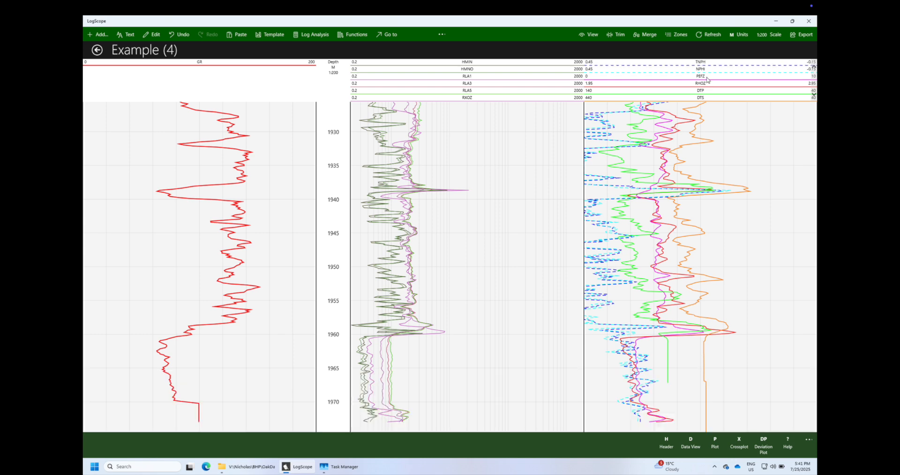
pyautogui.moveTo(705, 77); pyautogui.dragTo(470, 76)
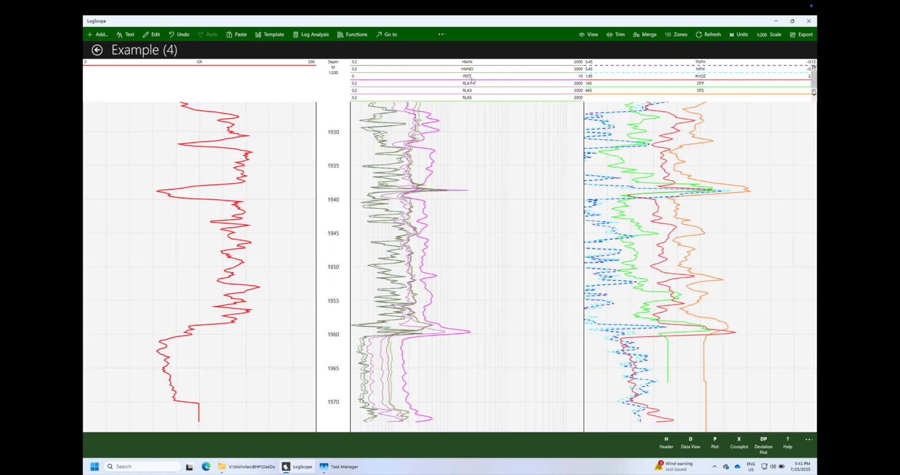
pyautogui.moveTo(470, 78); pyautogui.dragTo(703, 93)
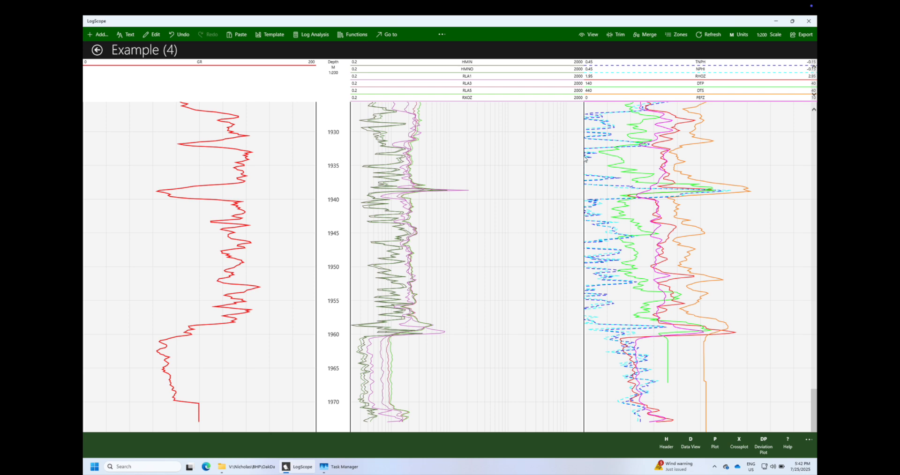
# Save the layout as a plot template with local scope, named 3
pyautogui.click(277, 36)
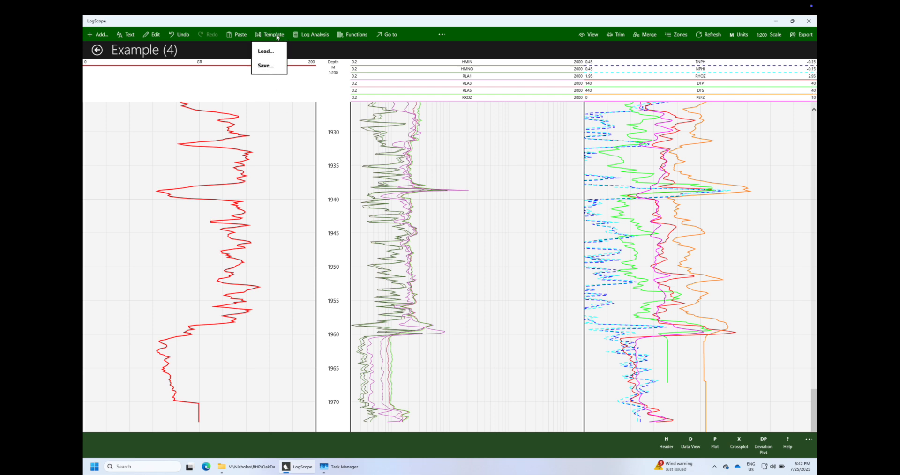
pyautogui.click(266, 68)
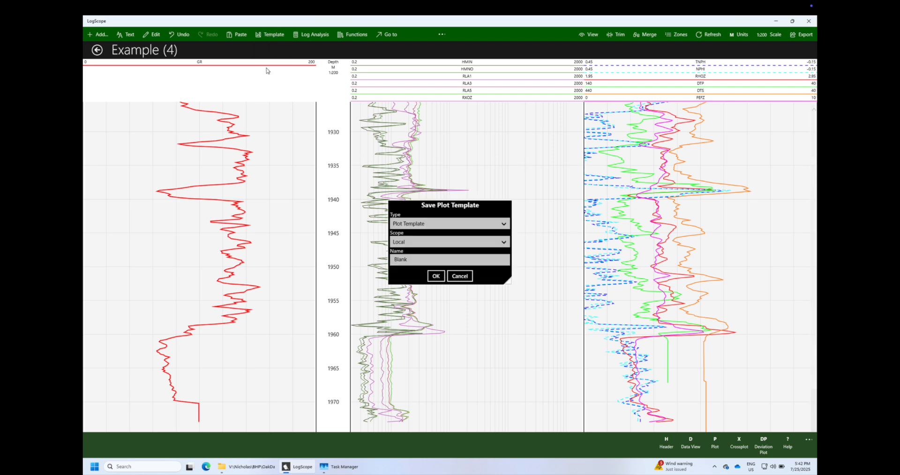
pyautogui.click(453, 240)
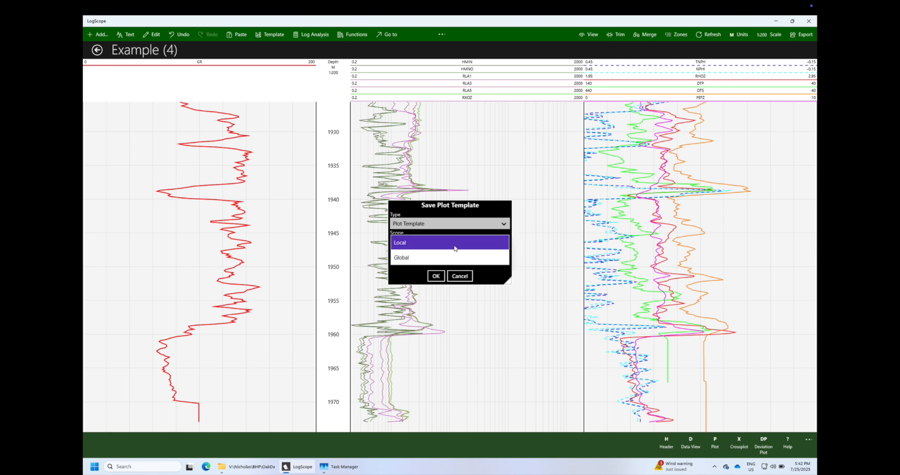
pyautogui.click(450, 248)
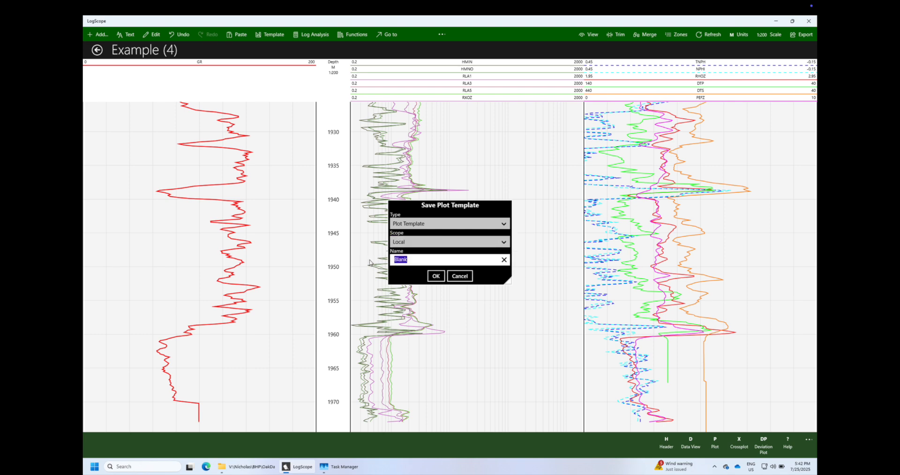
pyautogui.write('3 track combo')
pyautogui.click(435, 276)
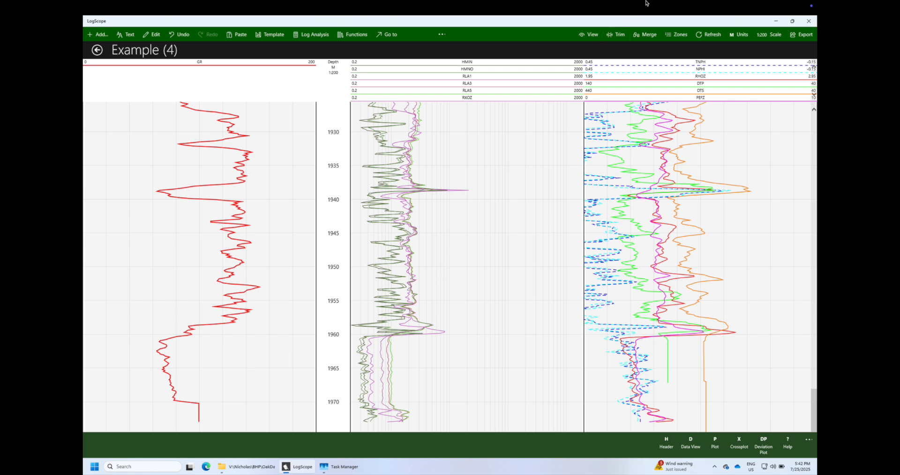
pyautogui.moveTo(653, 4)
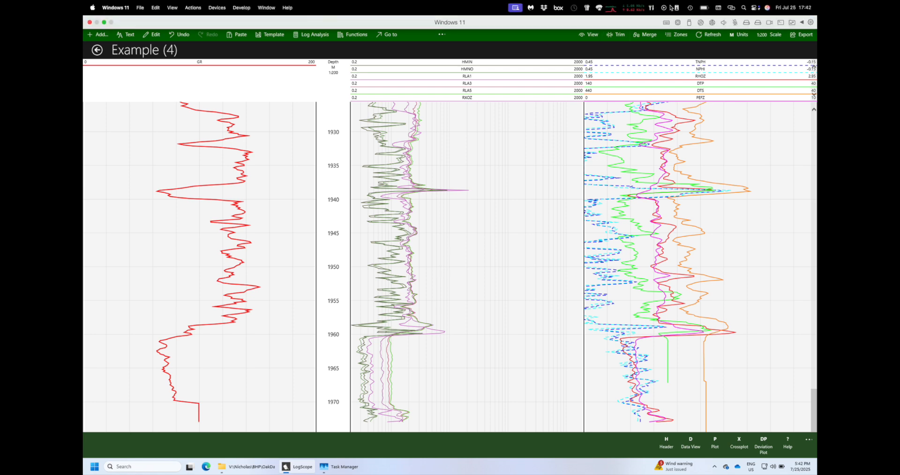